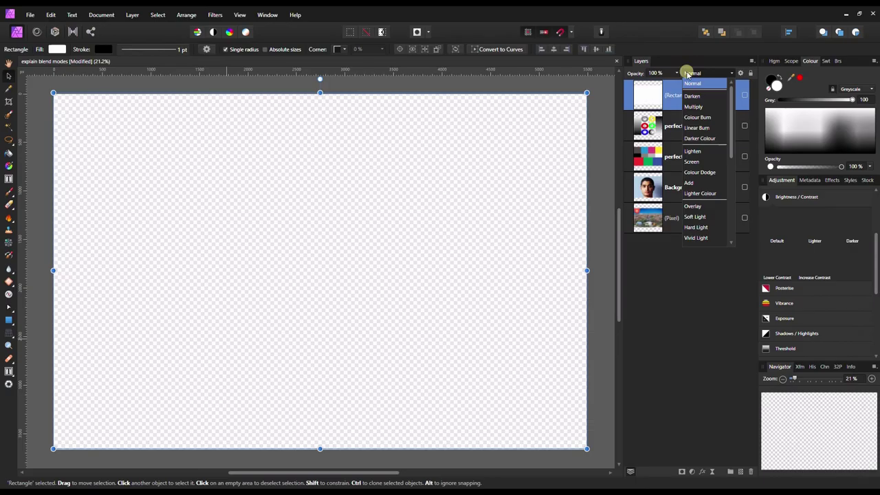
Briefly show the rectangle and adjust its grey fill, then hide it to reveal the GREY/RED/BLUE/B&W rings chart
left_click(687, 73)
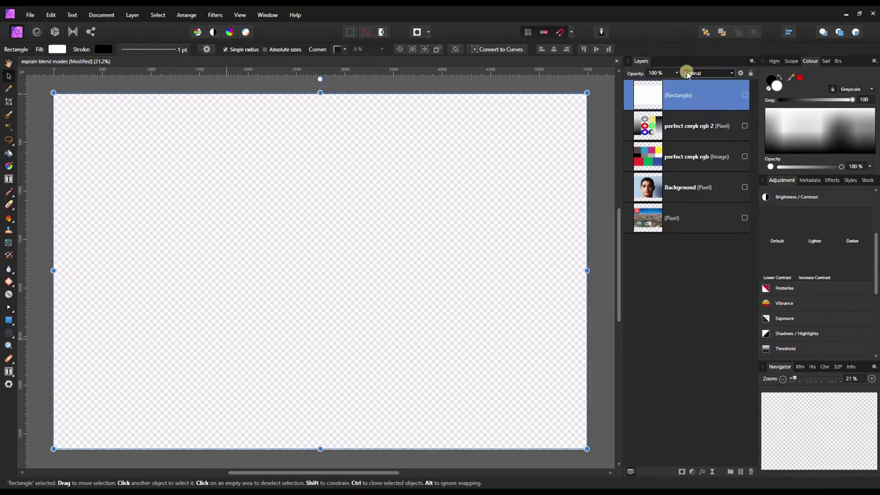
left_click(745, 94)
mouse_move(852, 100)
left_mouse_down()
mouse_move(836, 103)
mouse_move(872, 101)
left_mouse_up()
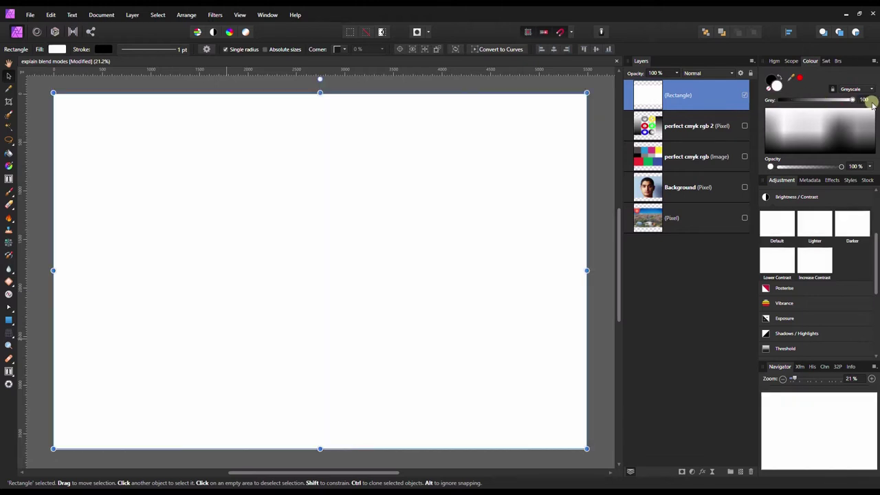
left_click(744, 95)
Show the colour chart layer and set the rectangle to Overlay with a grey fill of about 51
left_click(745, 126)
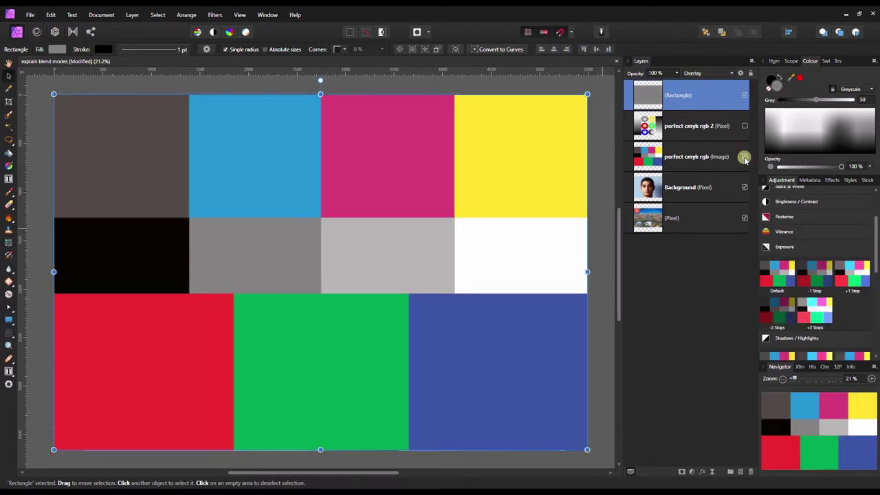
left_click(713, 73)
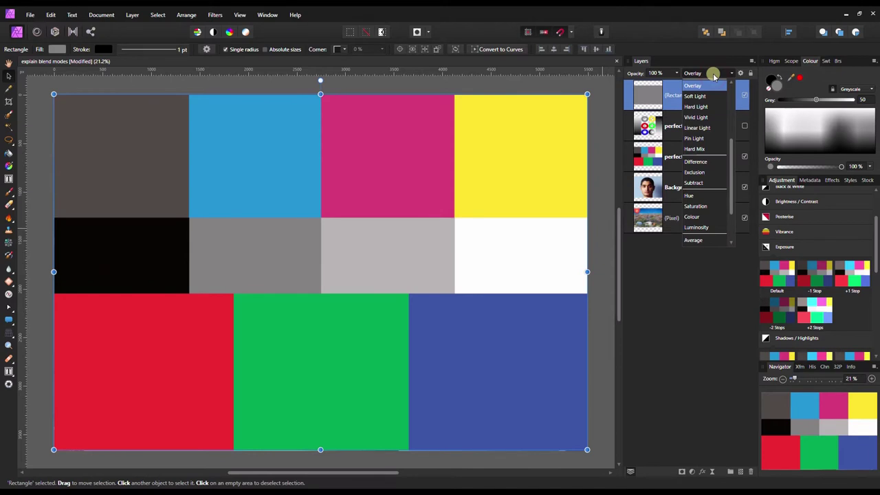
scroll(731, 122, "up", 3)
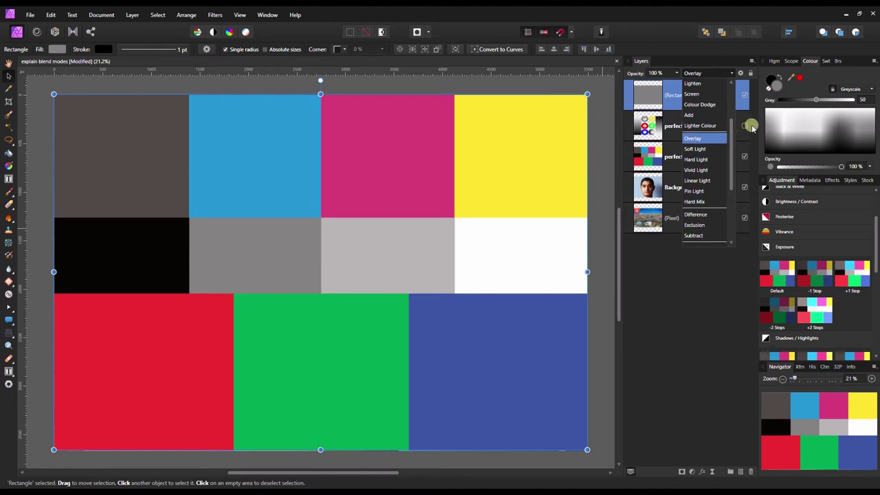
left_click(806, 91)
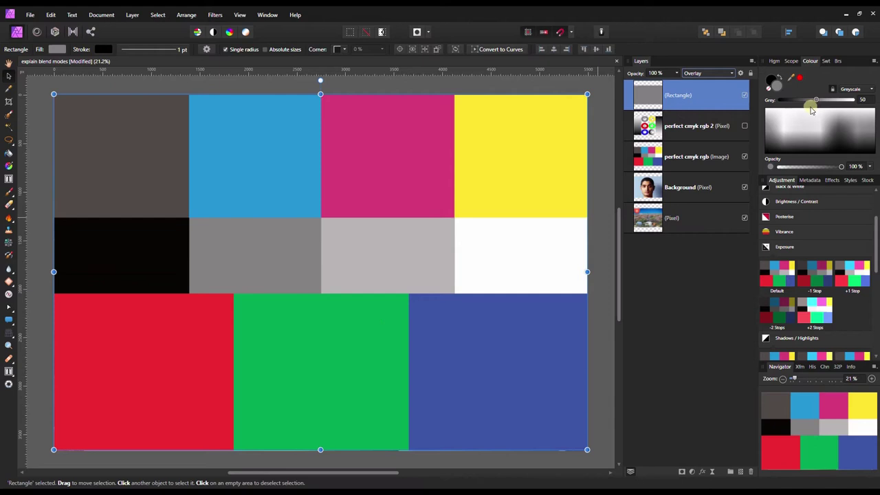
mouse_move(816, 100)
left_mouse_down()
mouse_move(826, 102)
mouse_move(817, 104)
left_mouse_up()
Keep Overlay as the rectangle's blend mode after browsing the blend mode list
left_click(701, 73)
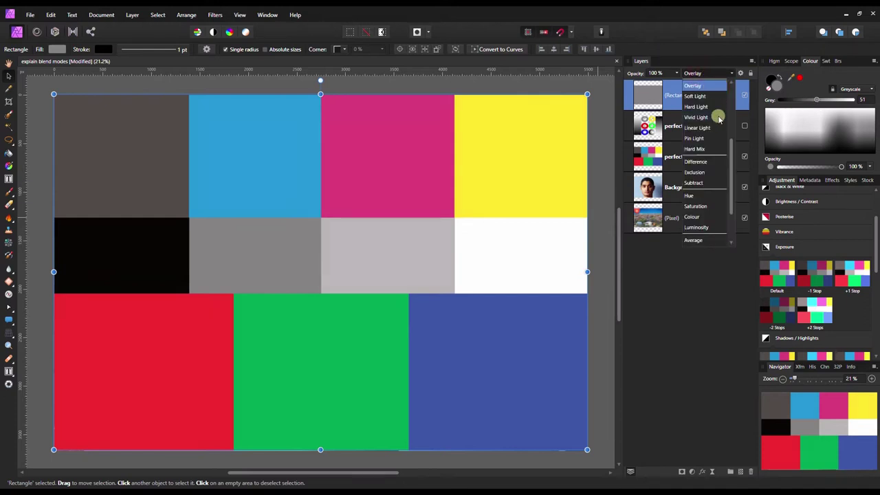
mouse_move(733, 145)
left_mouse_down()
mouse_move(737, 99)
mouse_move(735, 140)
left_mouse_up()
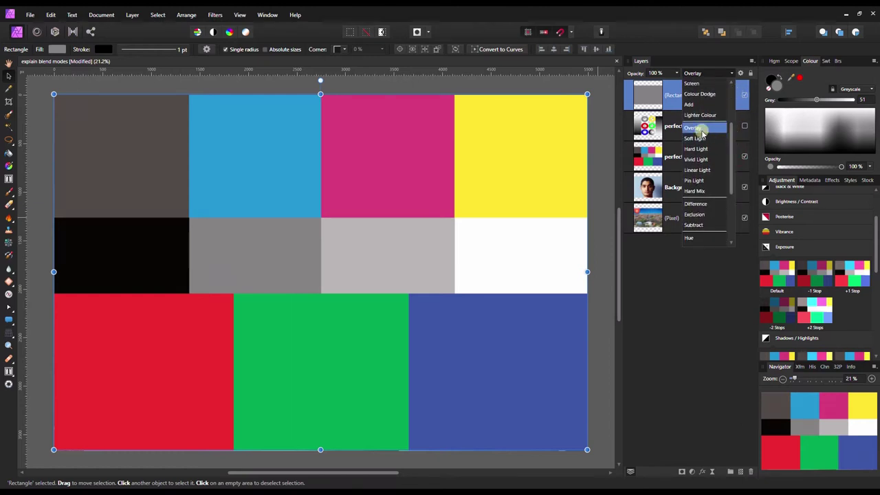
left_click(695, 127)
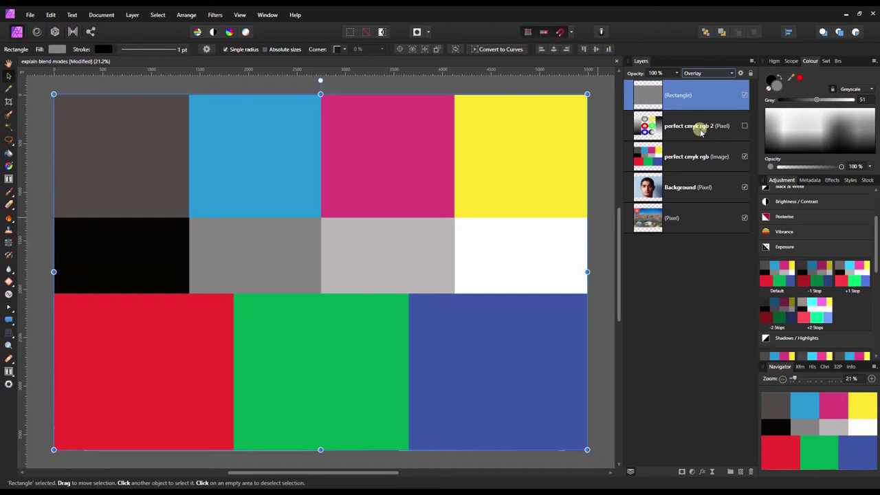
left_click(708, 72)
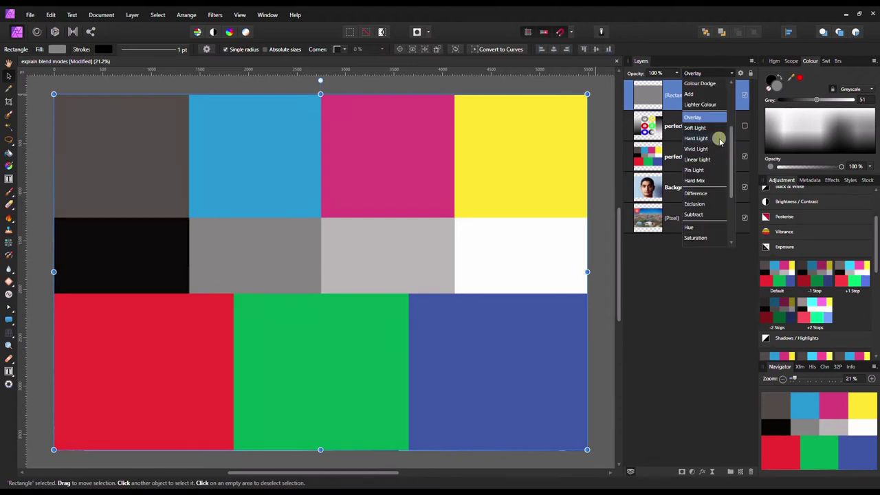
left_click(693, 118)
Sweep the rectangle's fill between white and black, settling at grey 47
left_click_drag(815, 98, 830, 103)
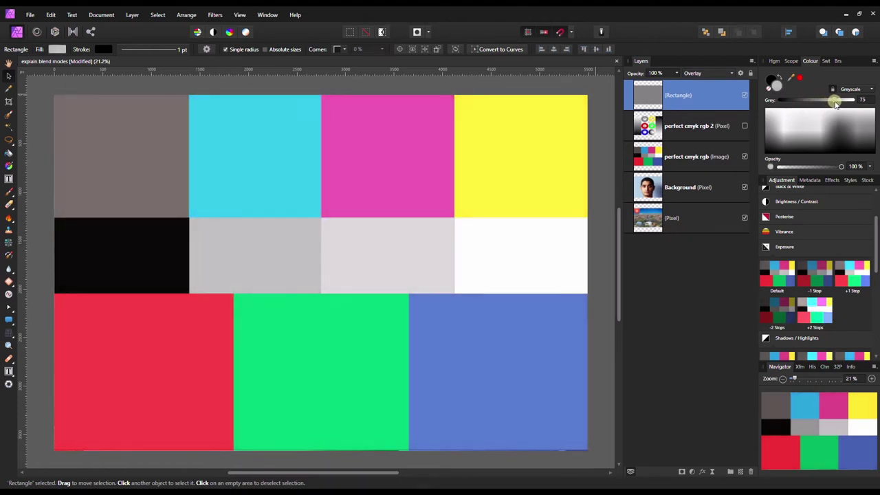
mouse_move(831, 103)
left_mouse_down()
mouse_move(856, 104)
mouse_move(779, 123)
left_mouse_up()
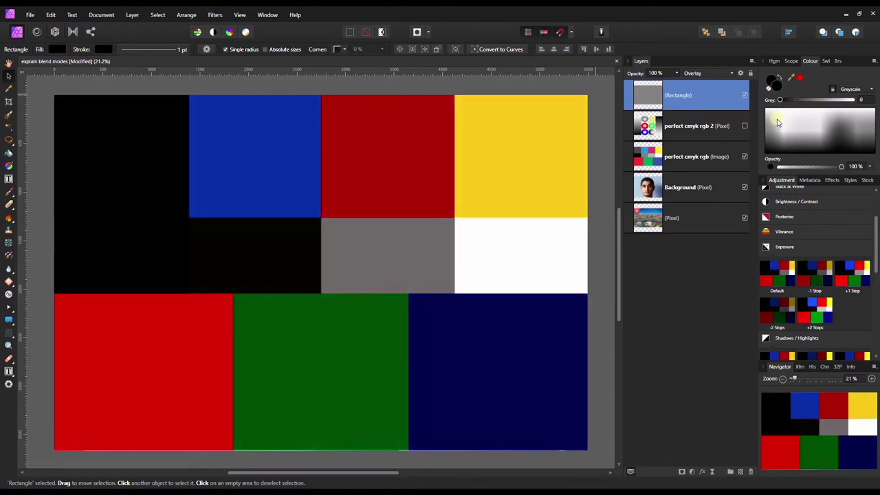
left_click_drag(779, 122, 815, 120)
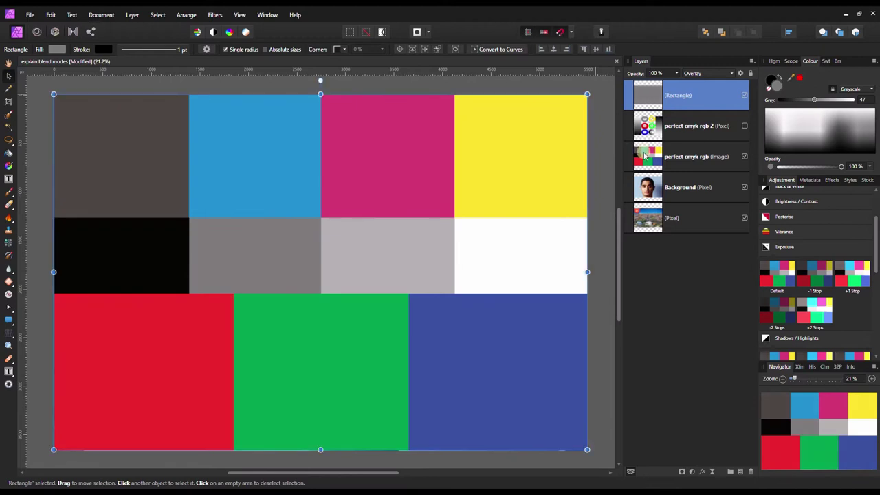
Hide the colour chart to reveal the portrait and sweep the Overlay fill from white down to black
left_click(745, 157)
left_click_drag(816, 100, 863, 110)
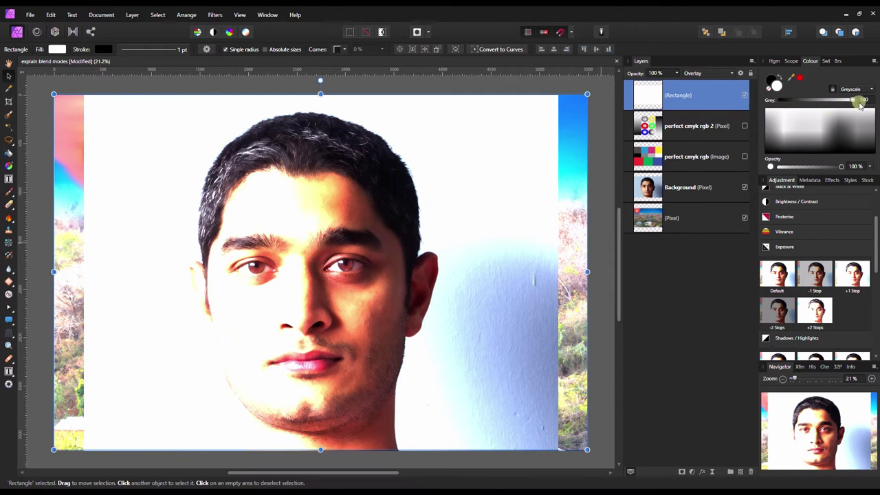
left_click_drag(853, 100, 780, 100)
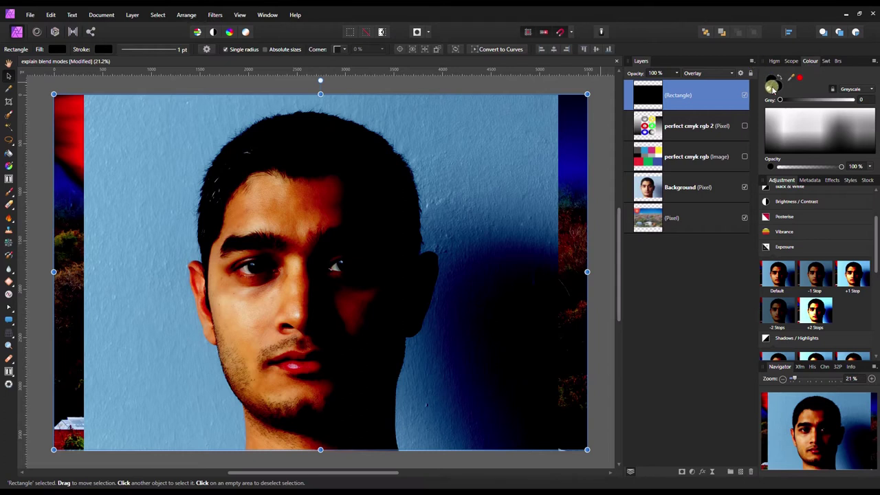
Compare Soft Light and Overlay blending on the rectangle over the portrait
left_click(694, 73)
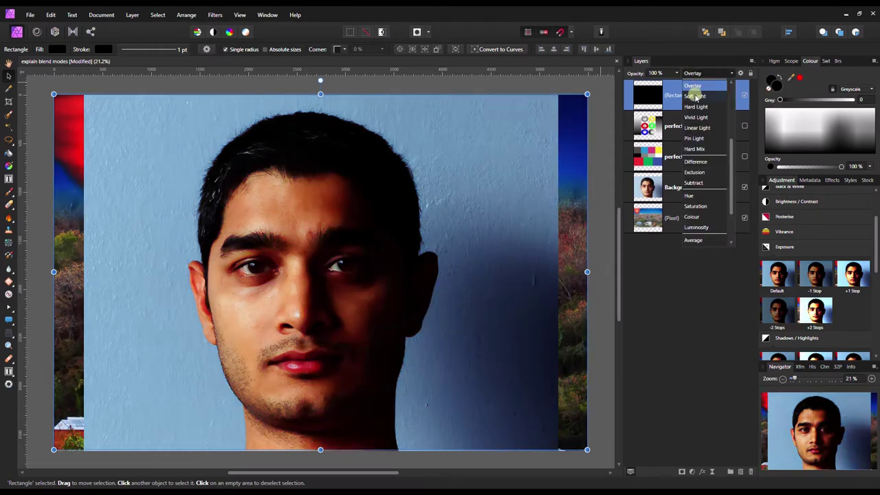
left_click(695, 96)
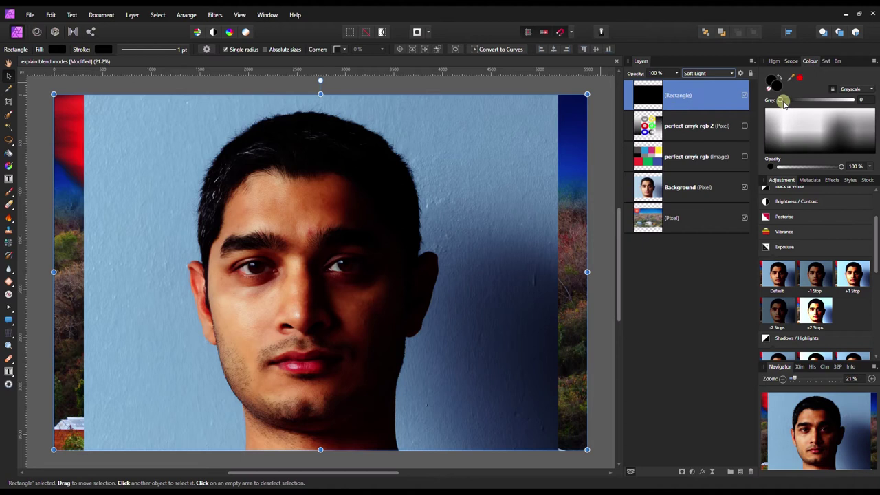
left_click(715, 73)
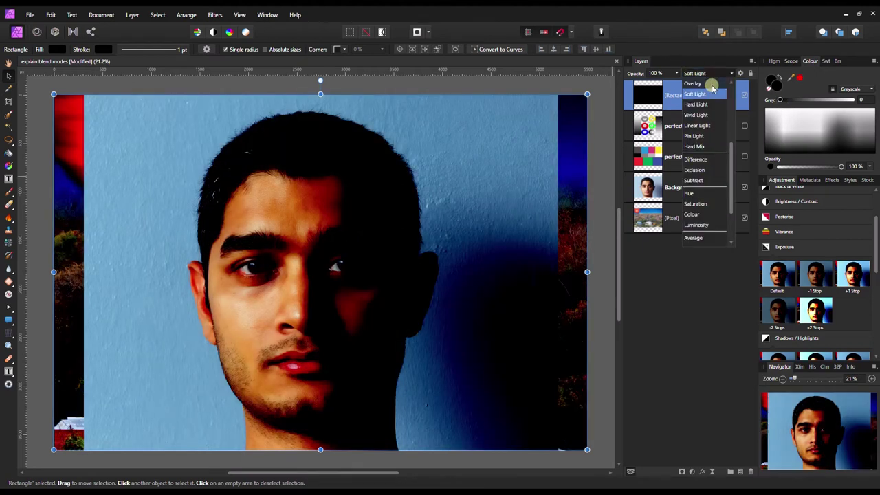
left_click(710, 83)
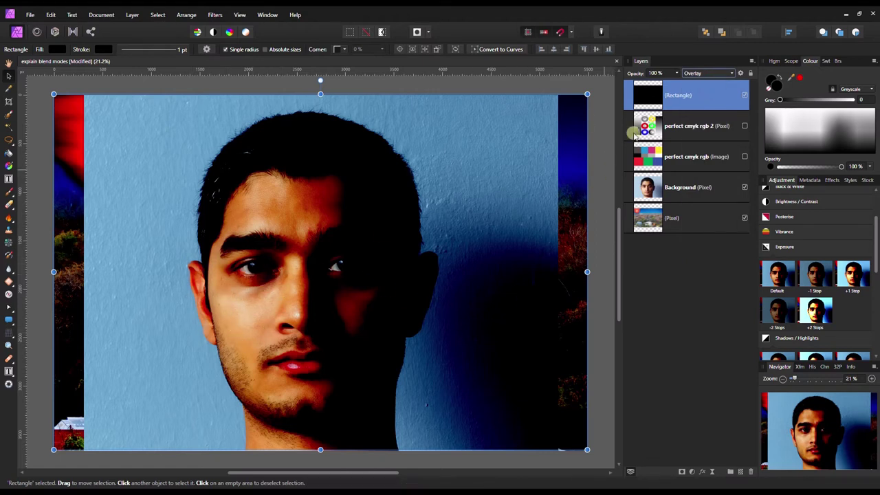
Set the rectangle to Soft Light with a white fill, brightening the portrait
left_click(701, 74)
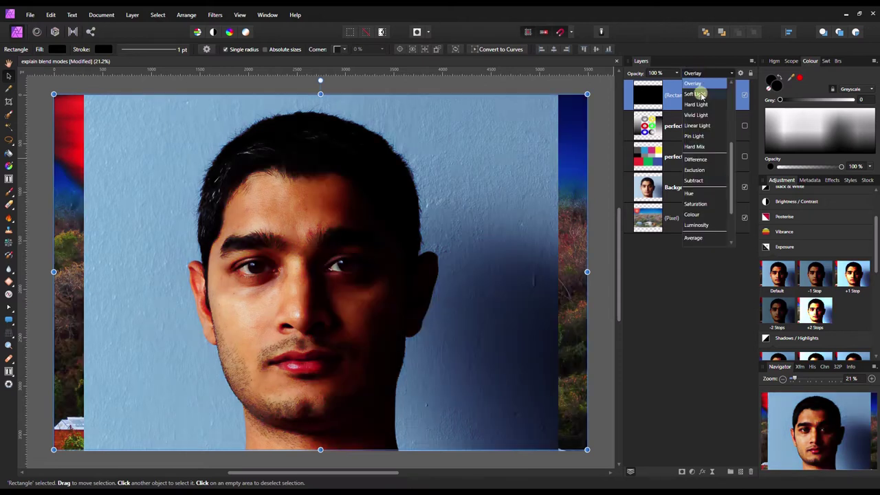
left_click(702, 94)
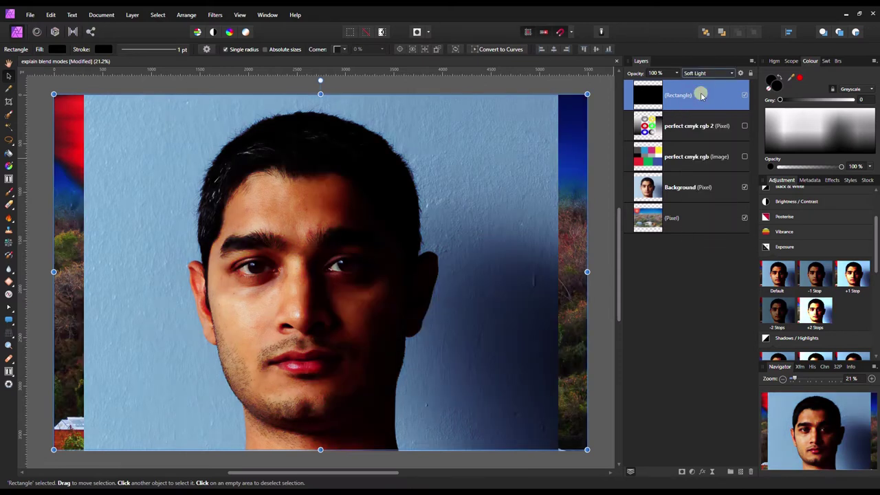
left_click_drag(809, 100, 876, 102)
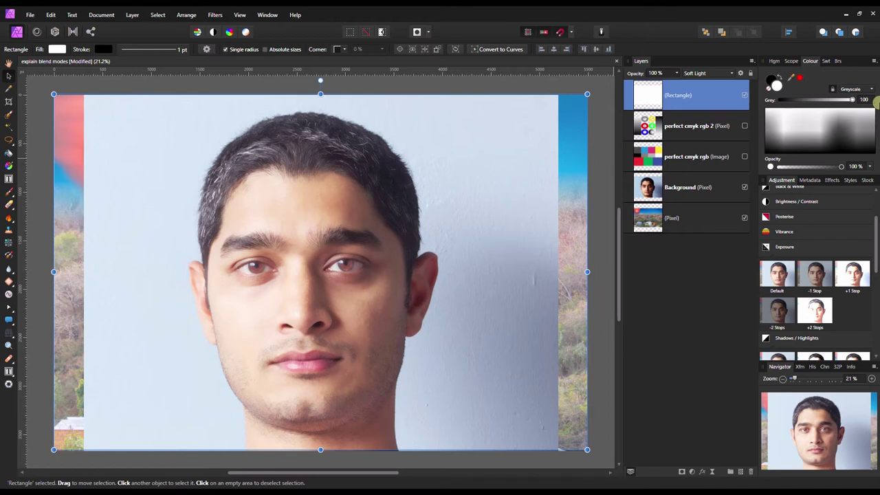
Hide the portrait to reveal the landscape and darken the Soft Light fill to black
left_click(743, 187)
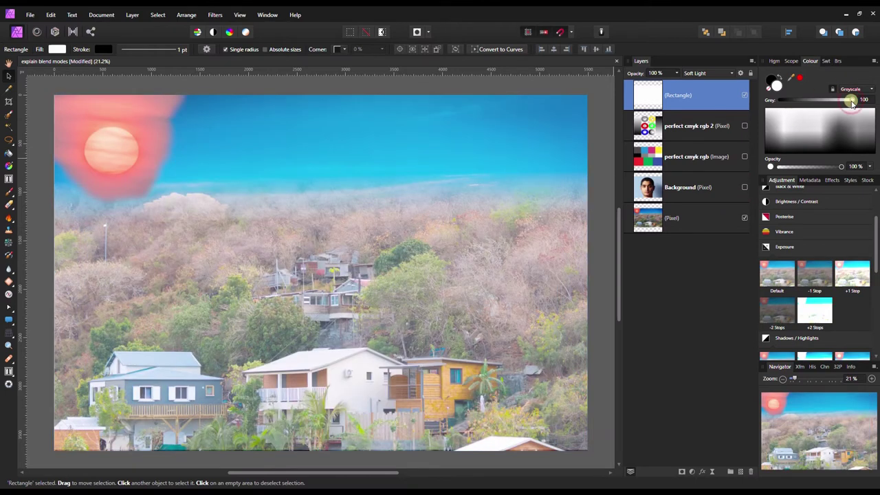
left_click_drag(851, 101, 819, 108)
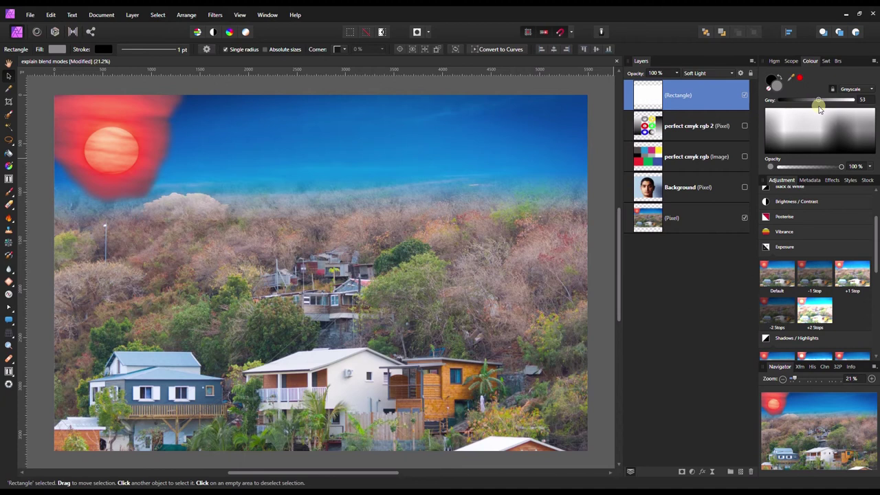
left_click_drag(818, 108, 773, 109)
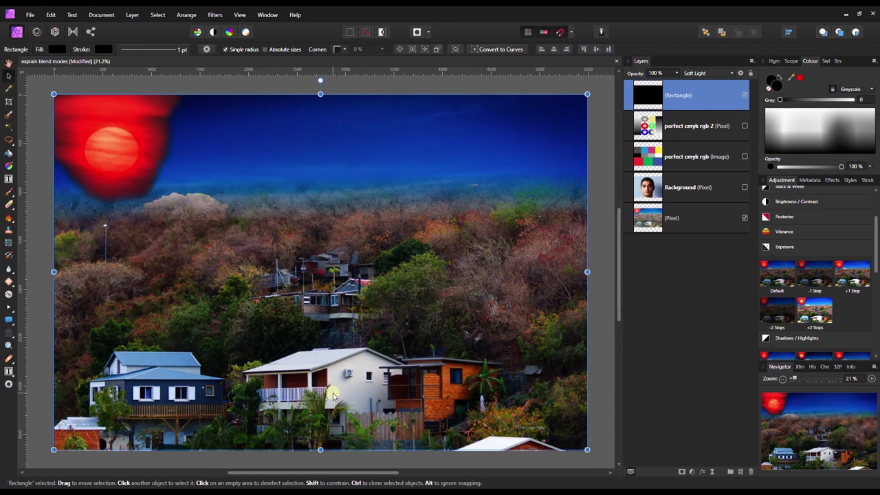
left_click(701, 73)
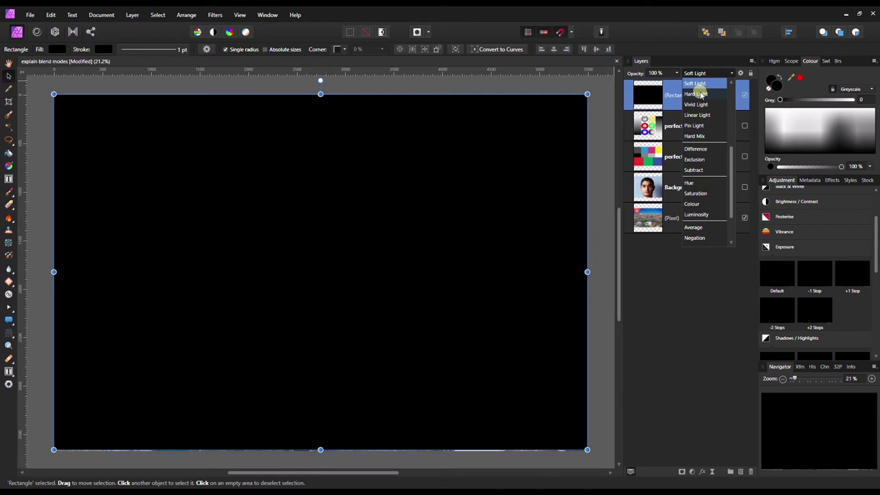
Switch the rectangle to Hard Light, sweeping its fill to white and back to grey 51
left_click(696, 94)
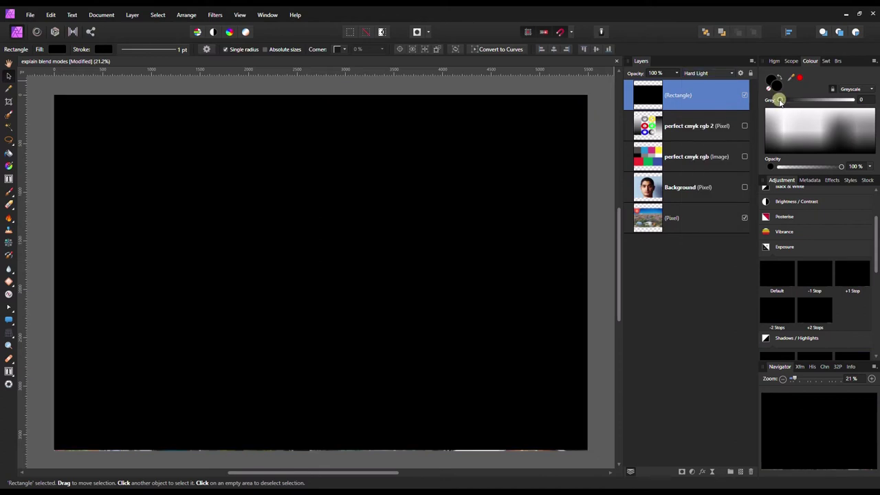
left_click_drag(779, 101, 870, 108)
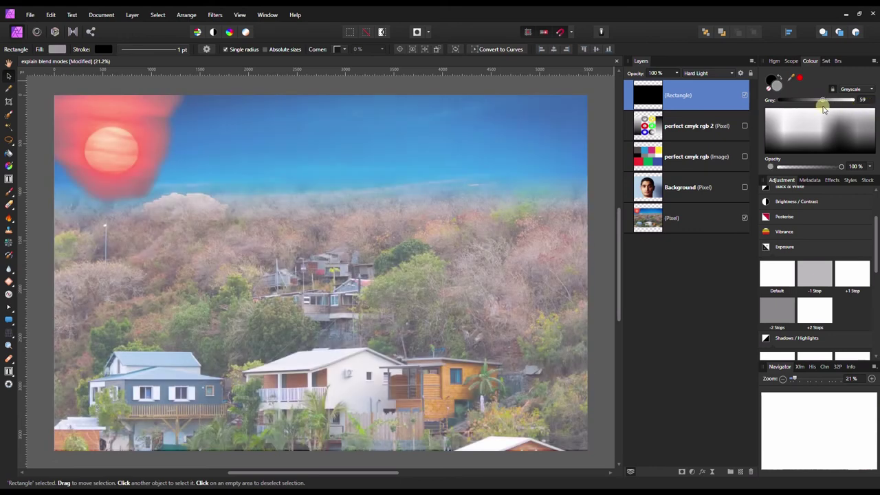
left_click_drag(870, 109, 818, 110)
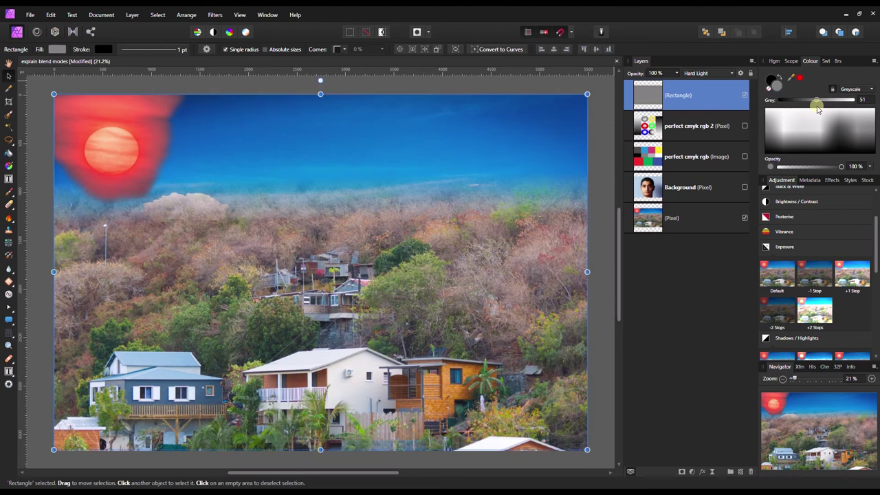
left_click(696, 73)
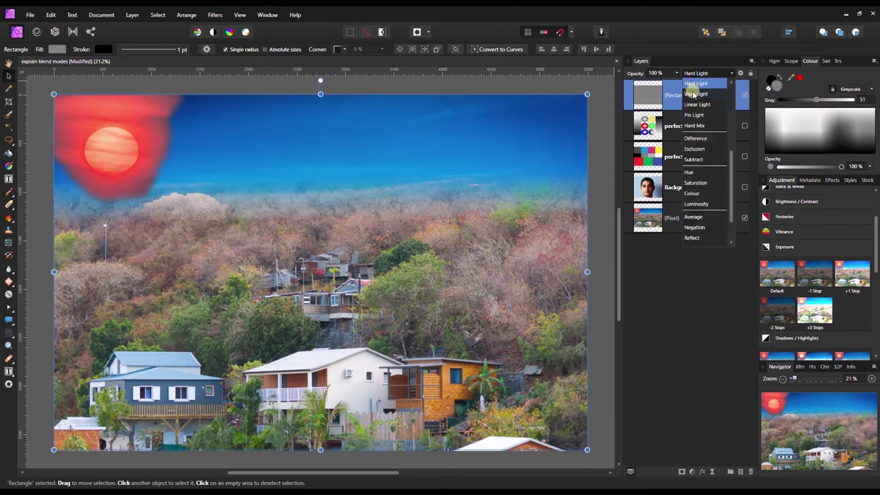
left_click(733, 82)
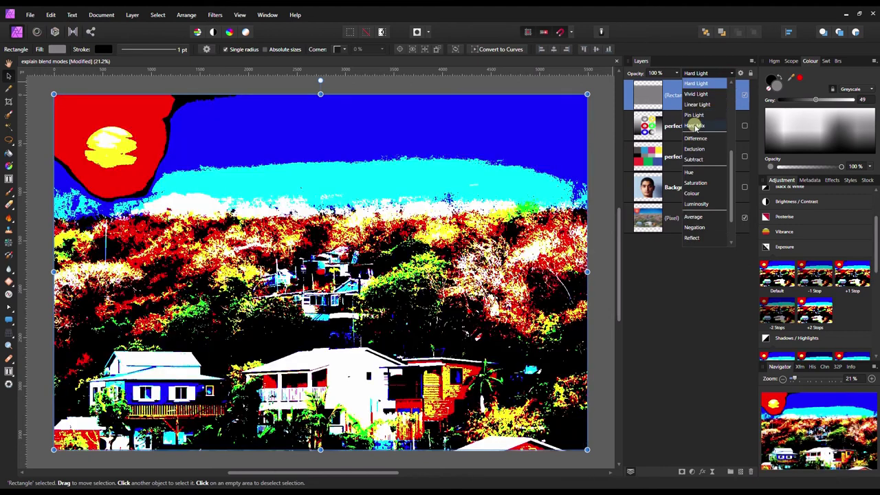
Apply Hard Mix to the rectangle, turn its fill black, and lower the layer opacity
left_click(695, 126)
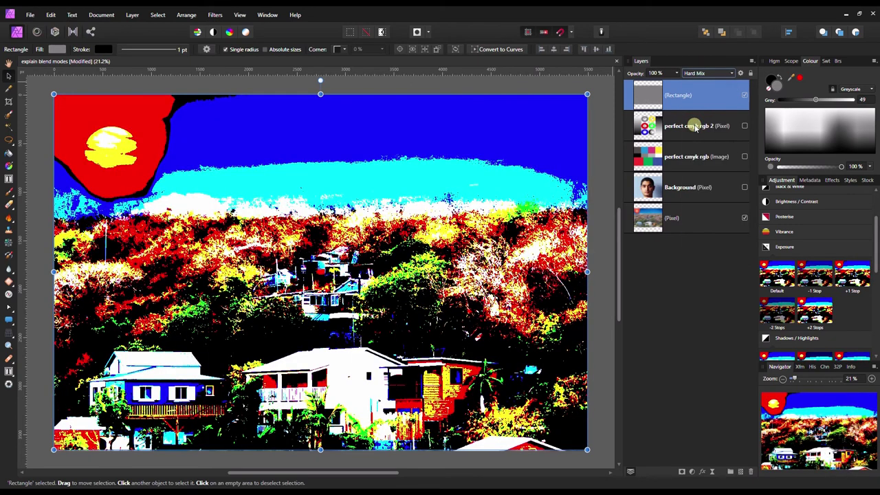
mouse_move(803, 101)
left_mouse_down()
mouse_move(770, 103)
mouse_move(820, 112)
left_mouse_up()
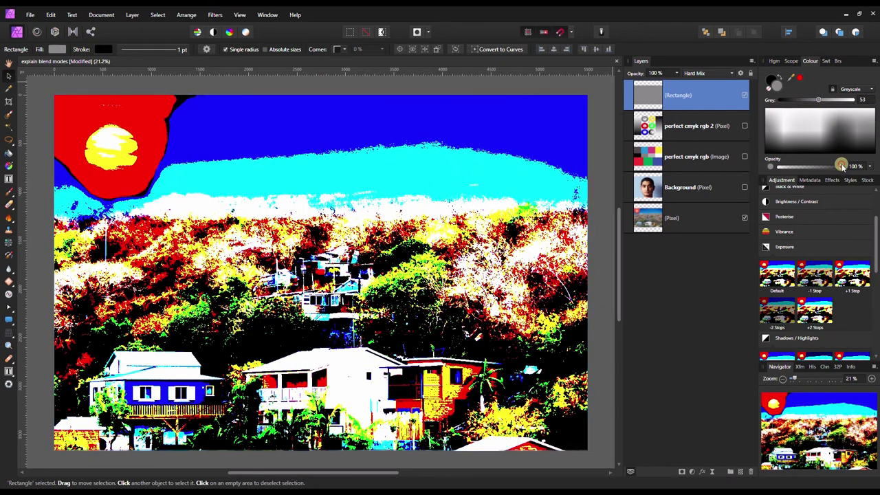
left_click_drag(840, 166, 867, 167)
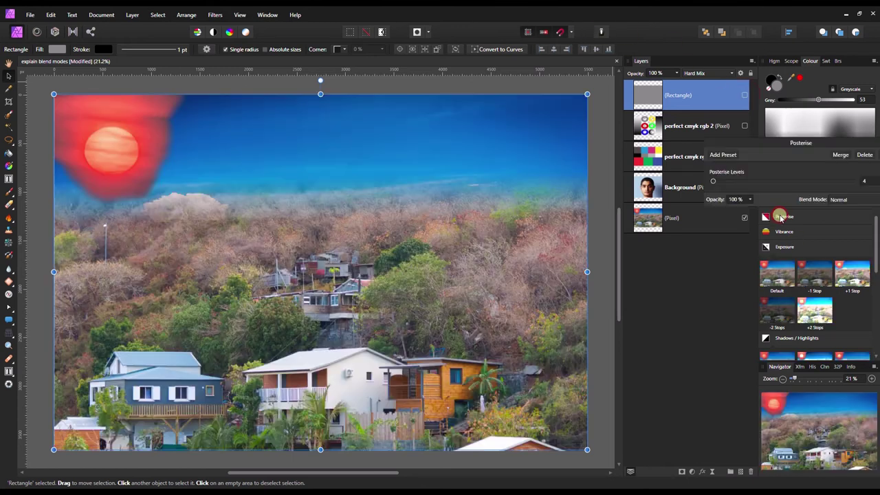
left_click(768, 216)
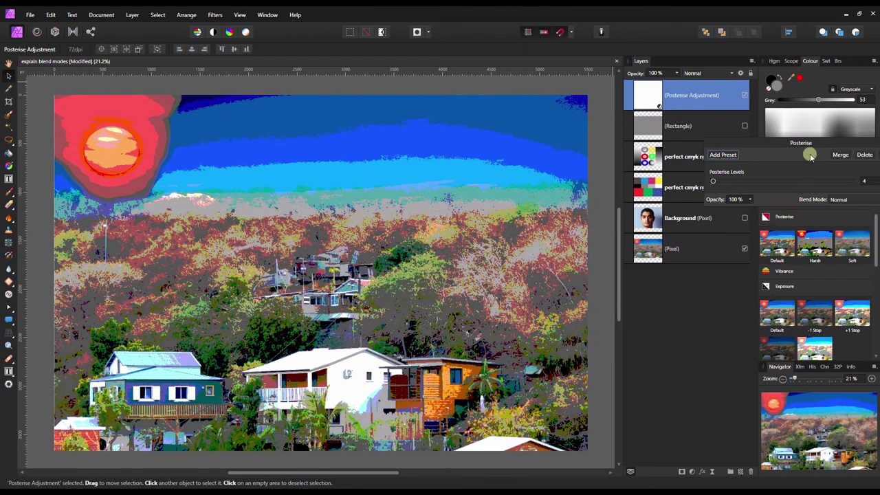
mouse_move(804, 143)
left_mouse_down()
mouse_move(771, 158)
mouse_move(726, 202)
left_mouse_up()
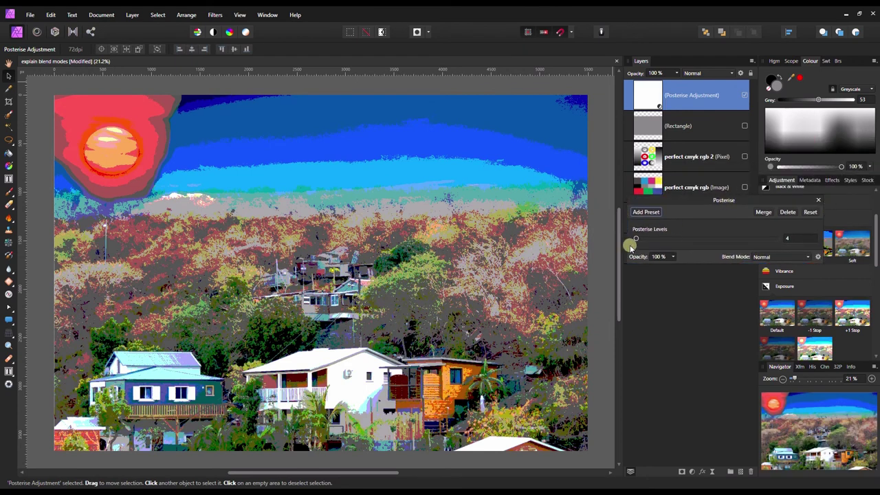
mouse_move(636, 239)
left_mouse_down()
mouse_move(687, 238)
mouse_move(603, 241)
left_mouse_up()
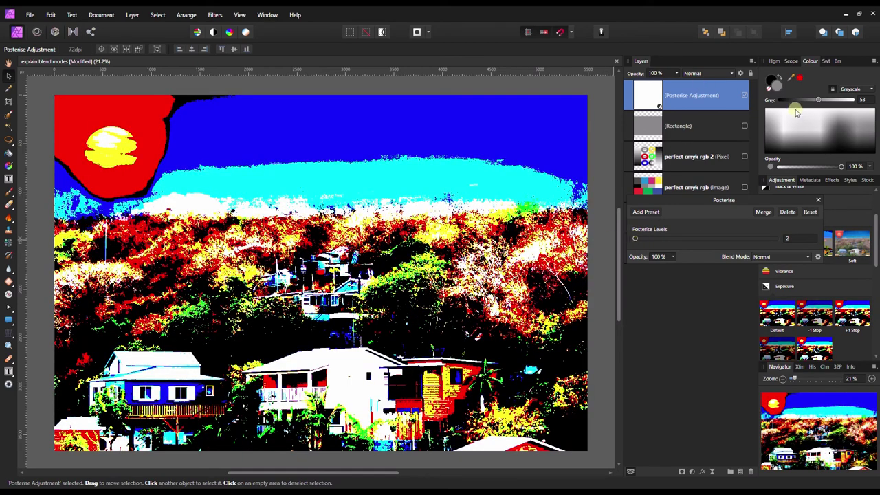
key("Delete")
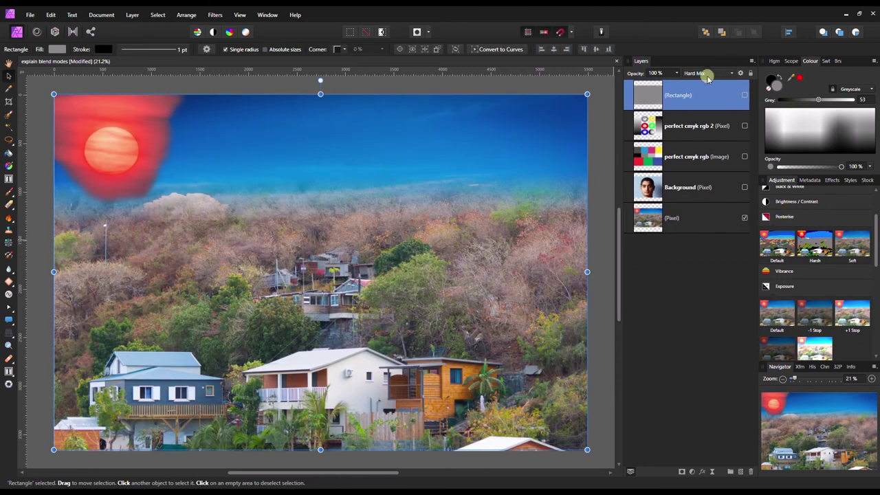
Scroll the blend mode box to Overlay and reopen the blend mode choices
scroll(708, 74, "up", 6)
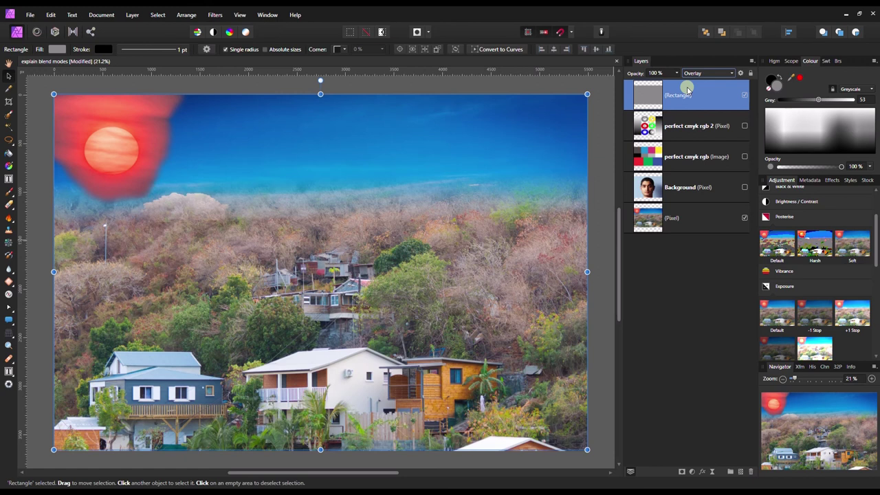
left_click(691, 74)
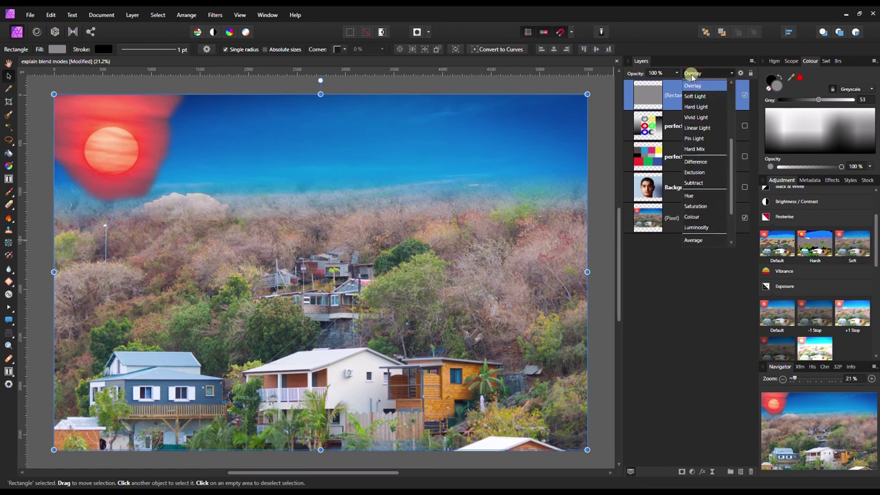